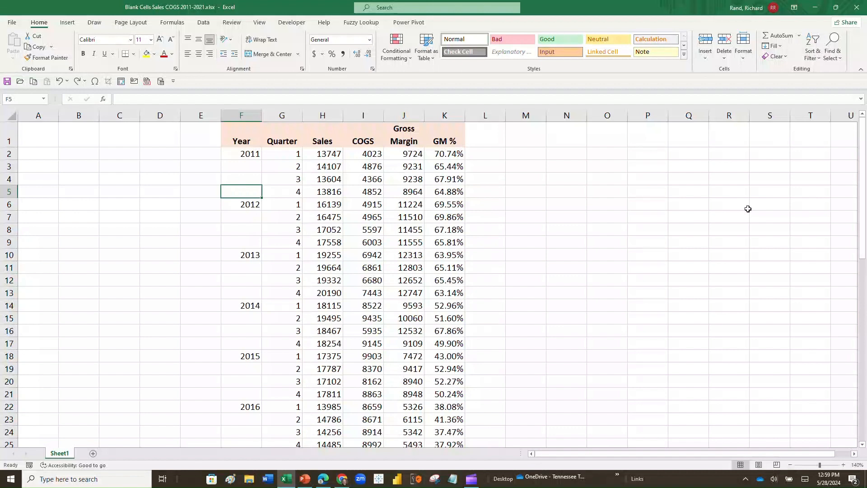
Step: Type 2011 into F3–F5 and 2012 into F7–F8 by hand
{"action": "key", "text": "Up"}
{"action": "key", "text": "Up"}
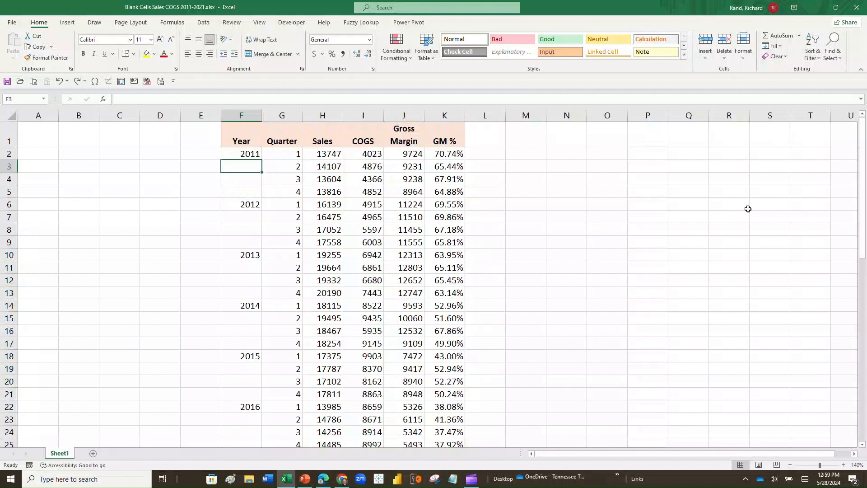
{"action": "type", "text": "2011"}
{"action": "key", "text": "Return"}
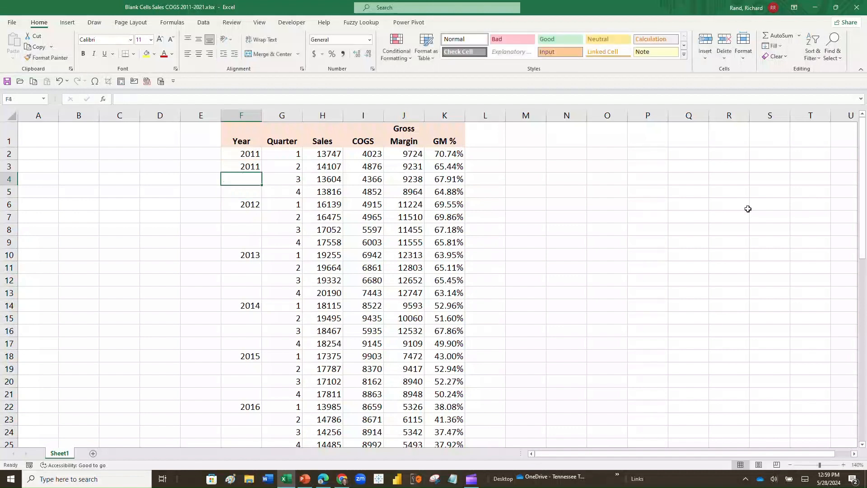
{"action": "type", "text": "2011"}
{"action": "key", "text": "Return"}
{"action": "type", "text": "2011"}
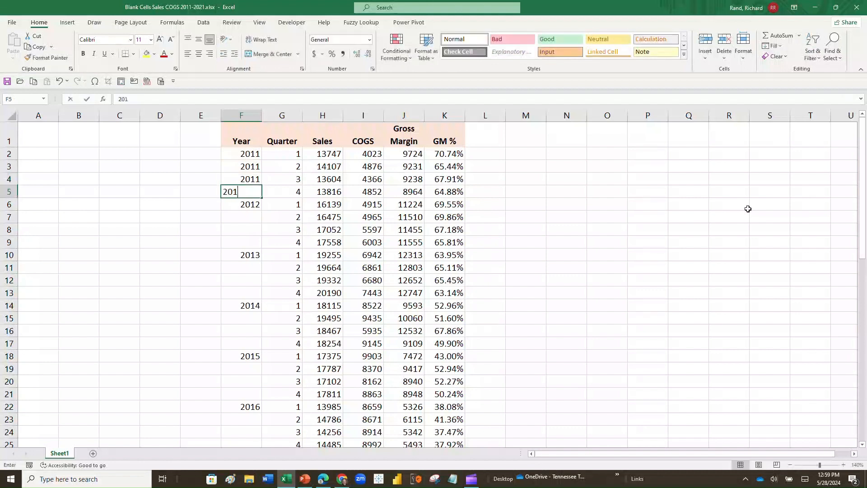
{"action": "key", "text": "Return"}
{"action": "key", "text": "Return"}
{"action": "type", "text": "2012"}
{"action": "key", "text": "Return"}
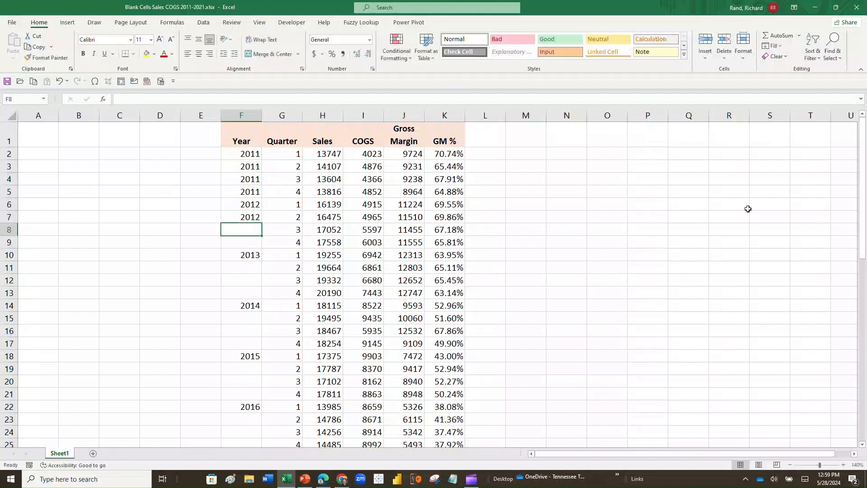
{"action": "type", "text": "2012"}
{"action": "key", "text": "Return"}
{"action": "type", "text": "20"}
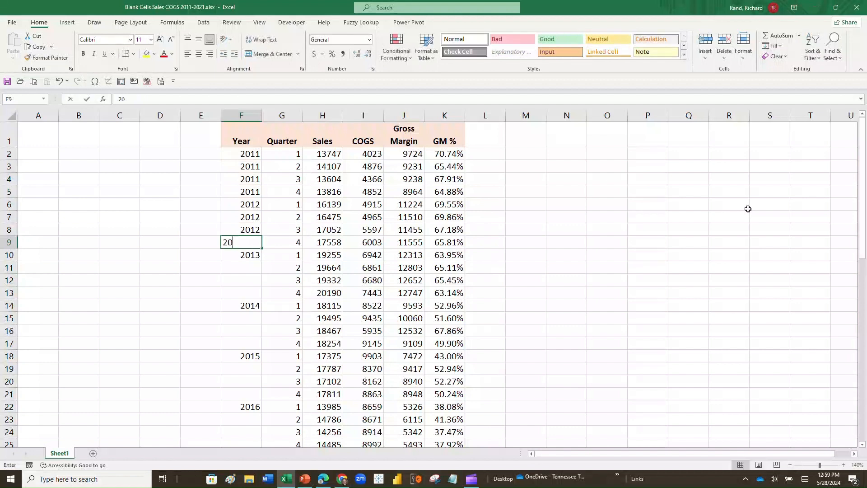
{"action": "type", "text": "12"}
{"action": "key", "text": "Return"}
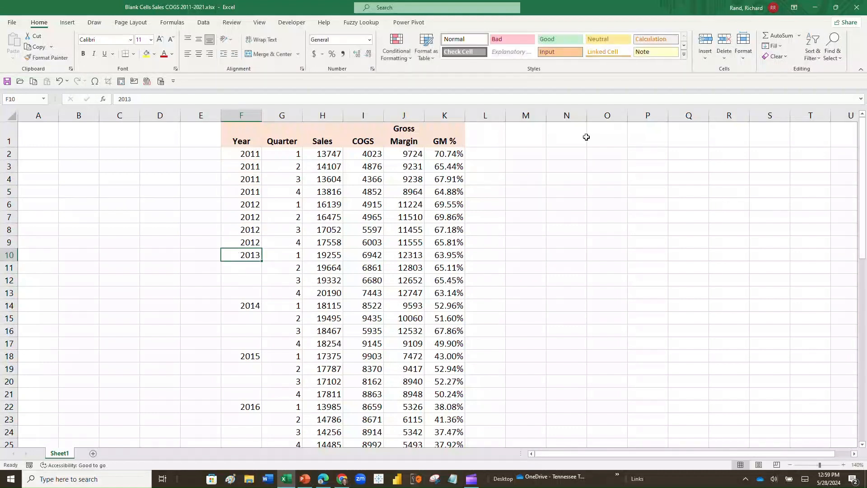
Step: Undo the hand-typed 2011 and 2012 entries in F3 through F8
{"action": "left_click", "coordinate": [62, 83]}
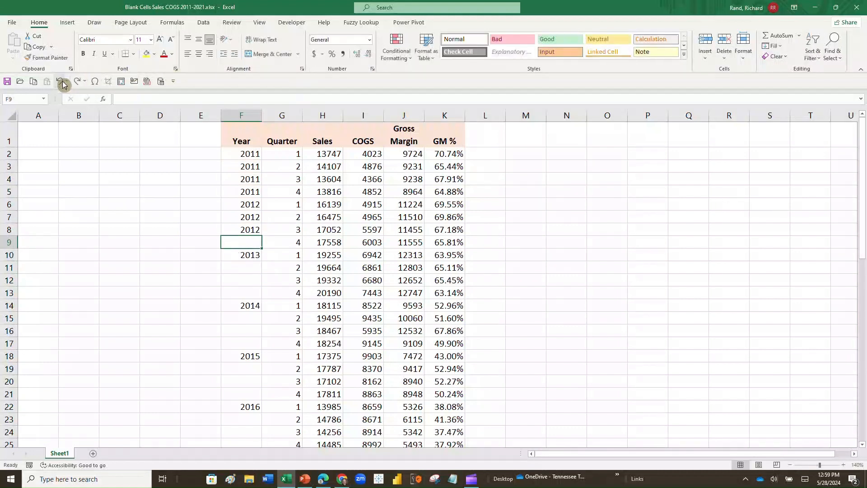
{"action": "left_click", "coordinate": [62, 83]}
{"action": "left_click", "coordinate": [62, 83]}
{"action": "left_click", "coordinate": [62, 84]}
{"action": "left_click", "coordinate": [62, 83]}
{"action": "left_click", "coordinate": [61, 83]}
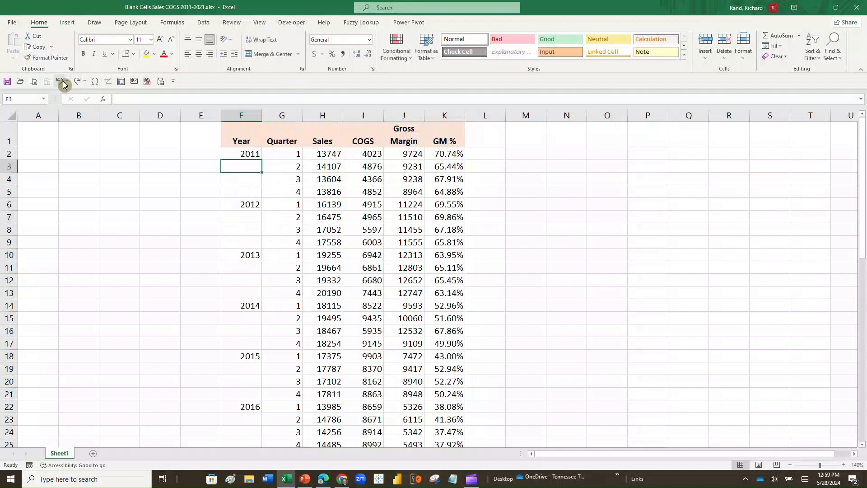
Step: Copy 2011 from F2 and paste it into F3:F5
{"action": "left_click", "coordinate": [250, 152]}
{"action": "right_click", "coordinate": [251, 153]}
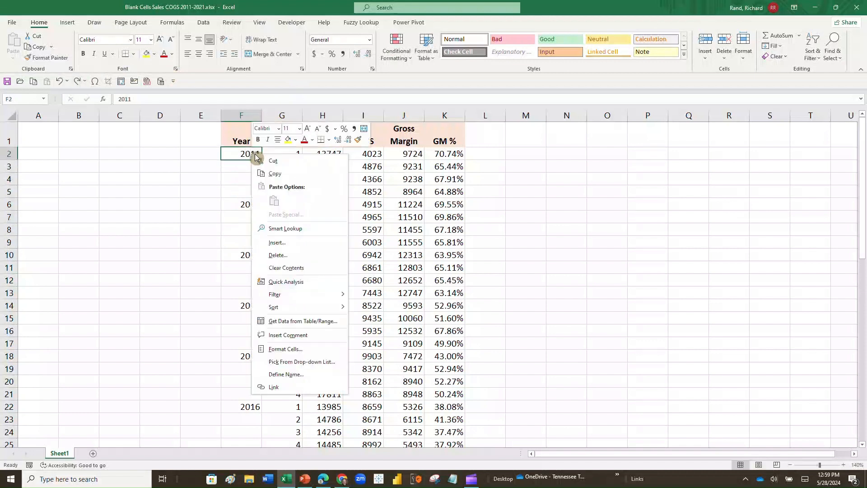
{"action": "left_click", "coordinate": [270, 173]}
{"action": "left_click_drag", "start_coordinate": [255, 166], "coordinate": [254, 191]}
{"action": "right_click", "coordinate": [254, 192]}
{"action": "left_click", "coordinate": [274, 239]}
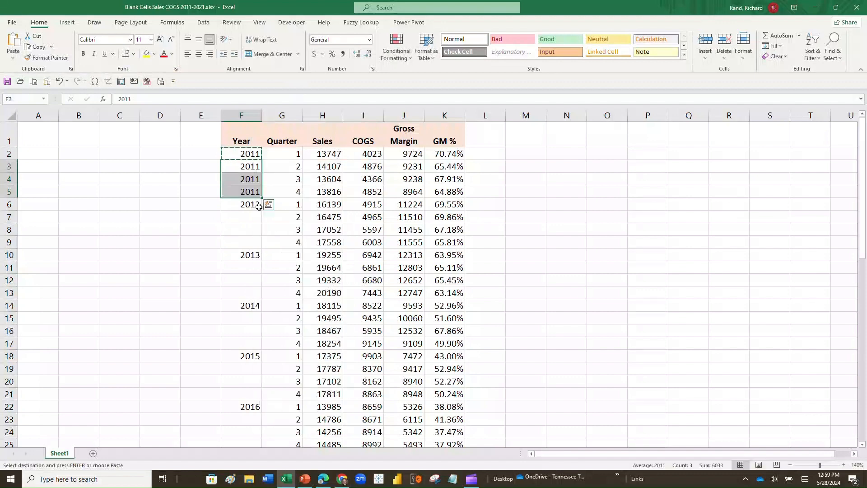
Step: Copy 2012 from F6 and paste it into F7:F9
{"action": "left_click", "coordinate": [255, 204]}
{"action": "right_click", "coordinate": [255, 205]}
{"action": "left_click", "coordinate": [274, 224]}
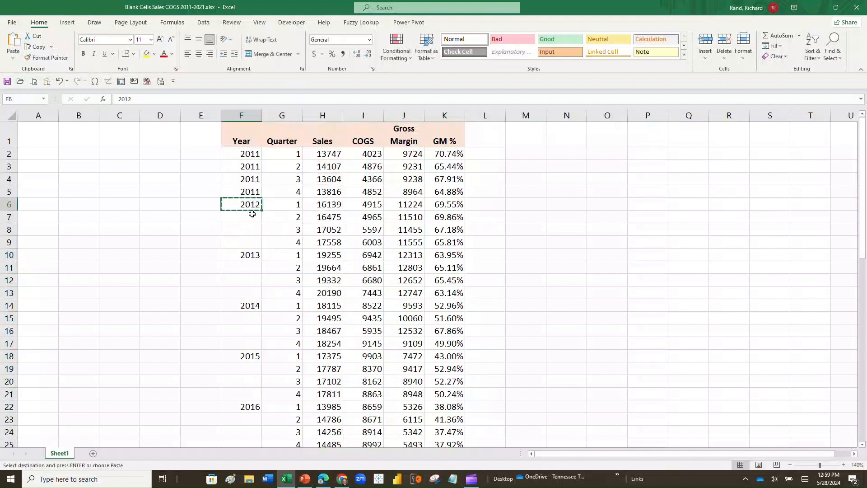
{"action": "left_click", "coordinate": [251, 216]}
{"action": "left_click_drag", "start_coordinate": [251, 216], "coordinate": [251, 242]}
{"action": "right_click", "coordinate": [251, 228]}
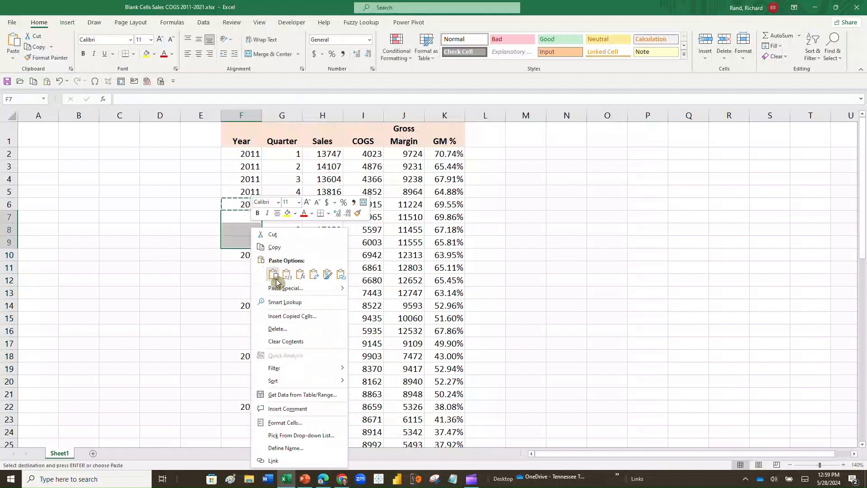
{"action": "left_click", "coordinate": [277, 281]}
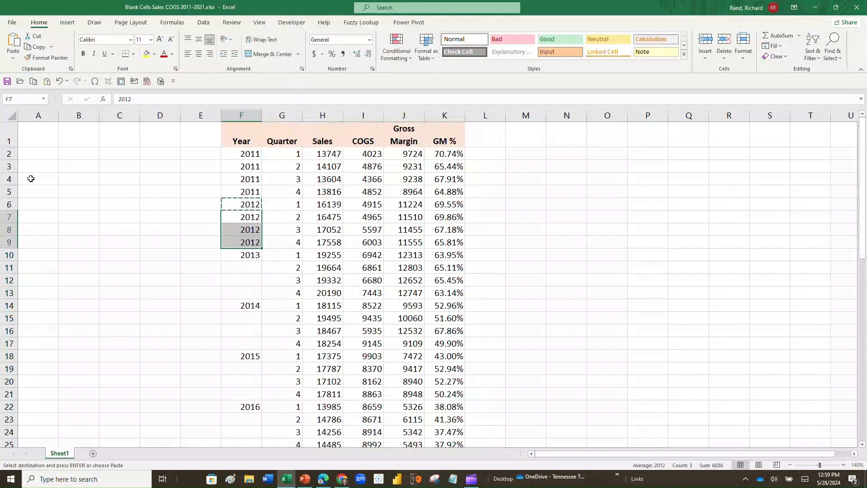
Step: Undo both pastes, then fill 2011 down through F5 and 2012 down from F6
{"action": "left_click", "coordinate": [59, 81]}
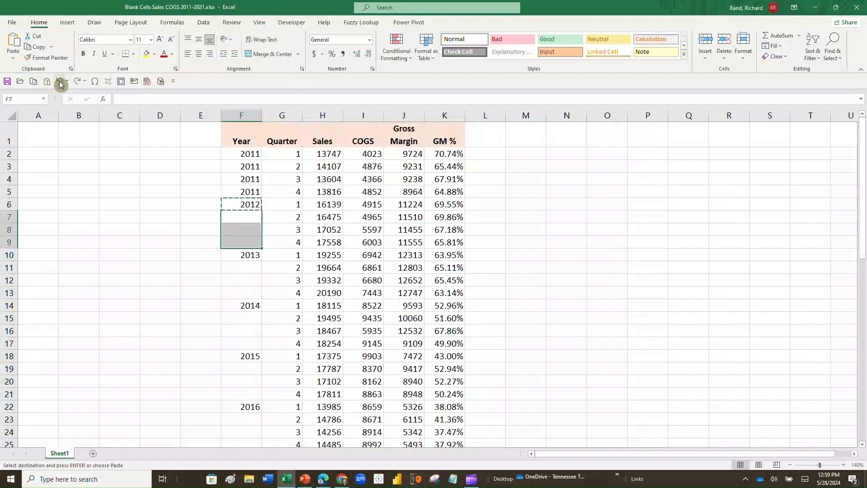
{"action": "left_click", "coordinate": [59, 82]}
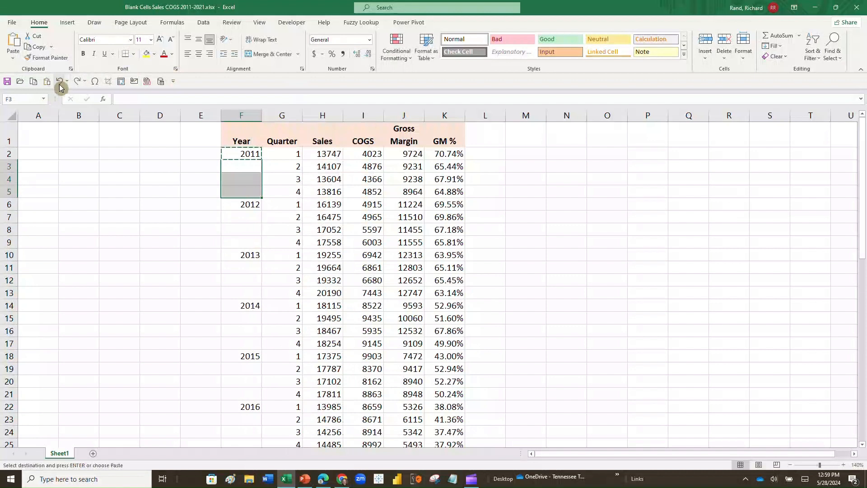
{"action": "left_click", "coordinate": [243, 155]}
{"action": "key", "text": "ctrl+c"}
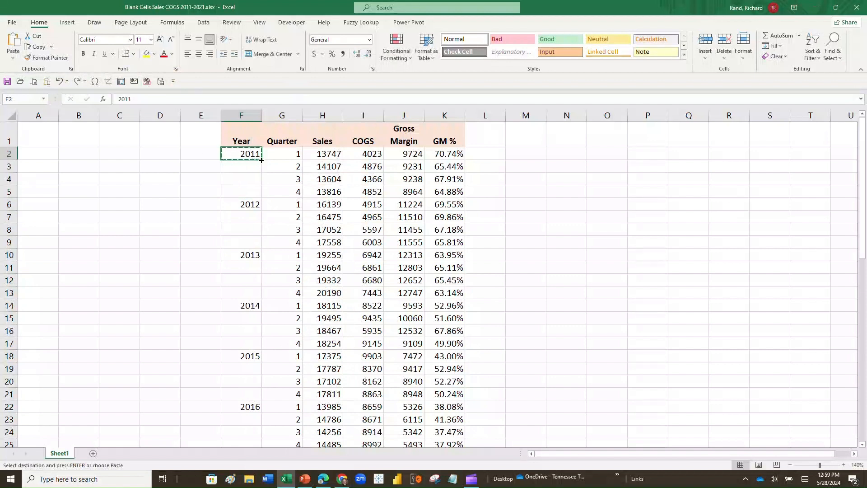
{"action": "left_click_drag", "start_coordinate": [262, 159], "coordinate": [259, 295]}
{"action": "left_click", "coordinate": [256, 202]}
{"action": "left_click", "coordinate": [255, 254]}
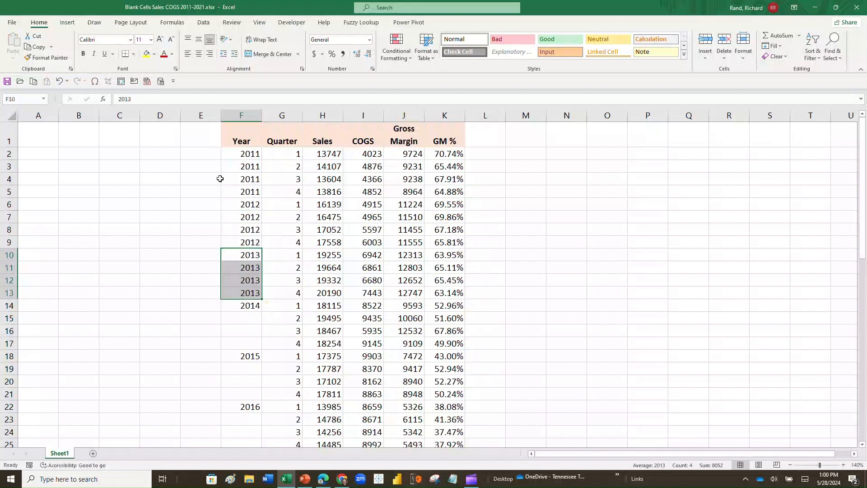
Step: Undo the 2013, 2012 and 2011 fills
{"action": "left_click", "coordinate": [61, 83]}
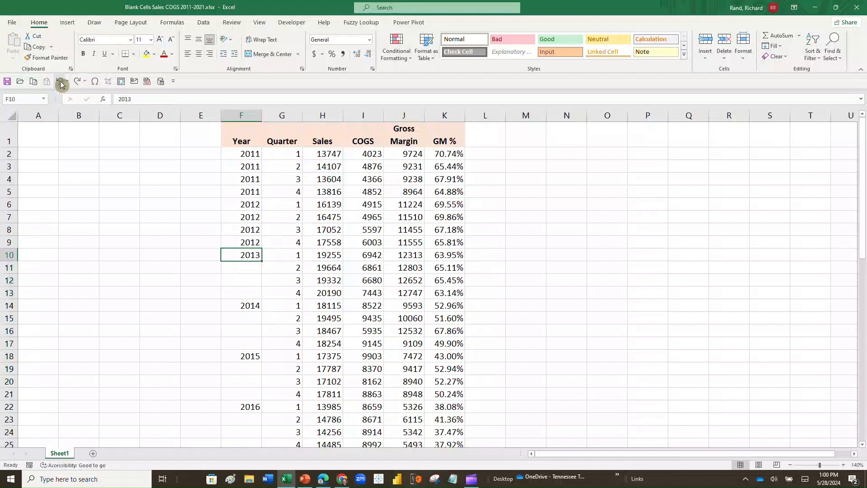
{"action": "left_click", "coordinate": [58, 82]}
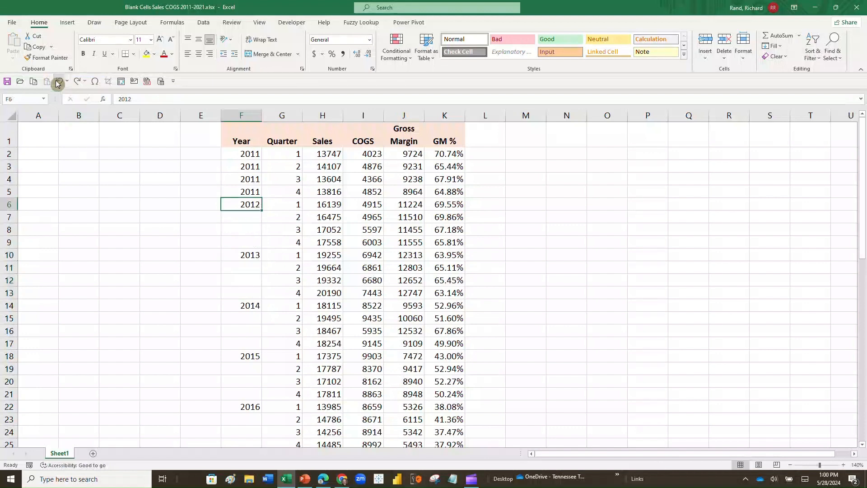
{"action": "left_click", "coordinate": [57, 82]}
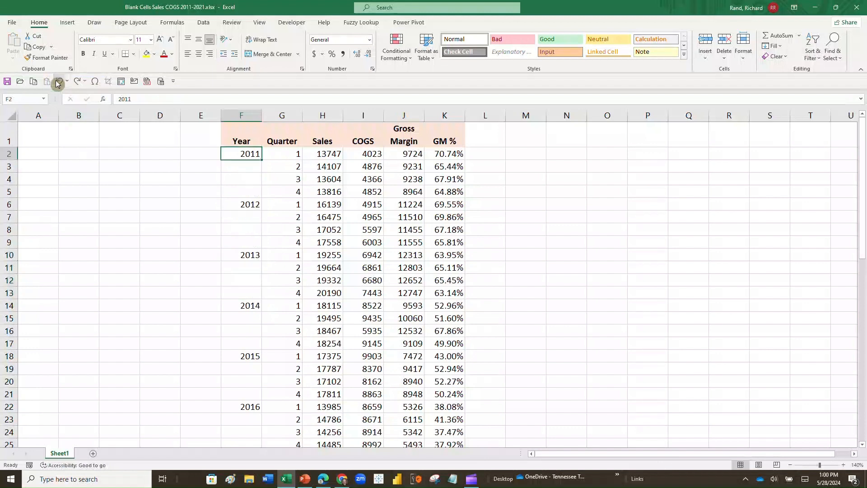
Step: Enter the formula =F2 in F3 and copy it
{"action": "left_click", "coordinate": [245, 166]}
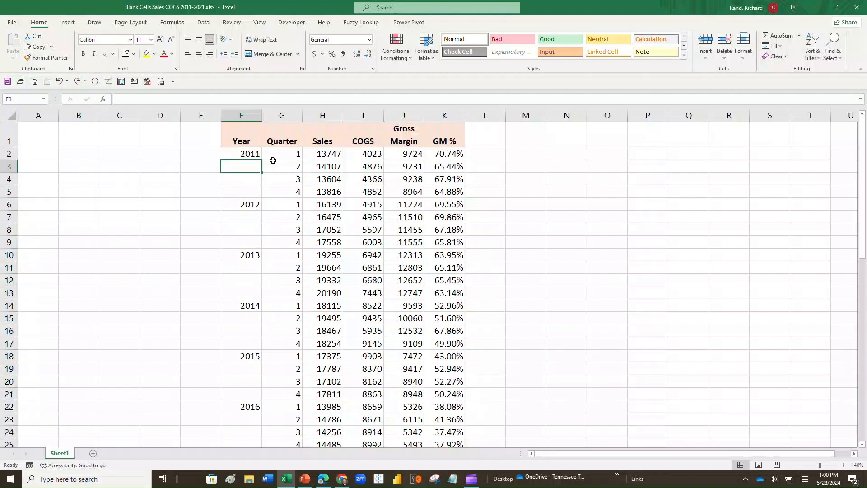
{"action": "type", "text": "="}
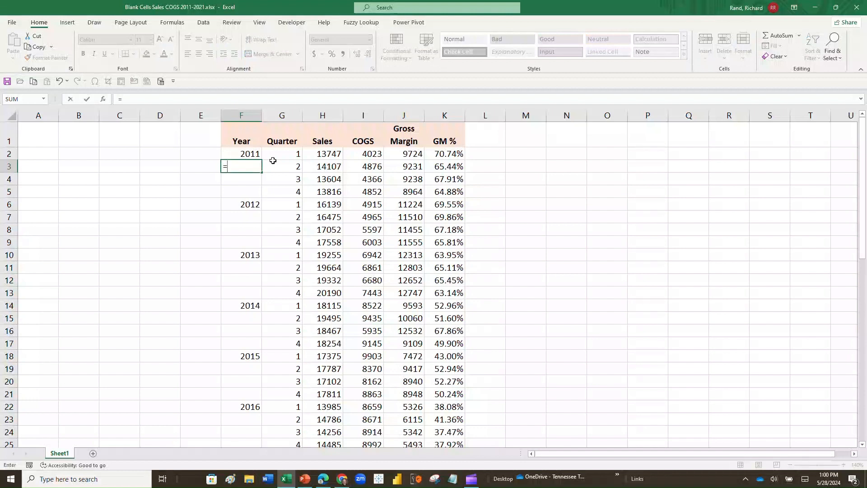
{"action": "key", "text": "Up"}
{"action": "key", "text": "Return"}
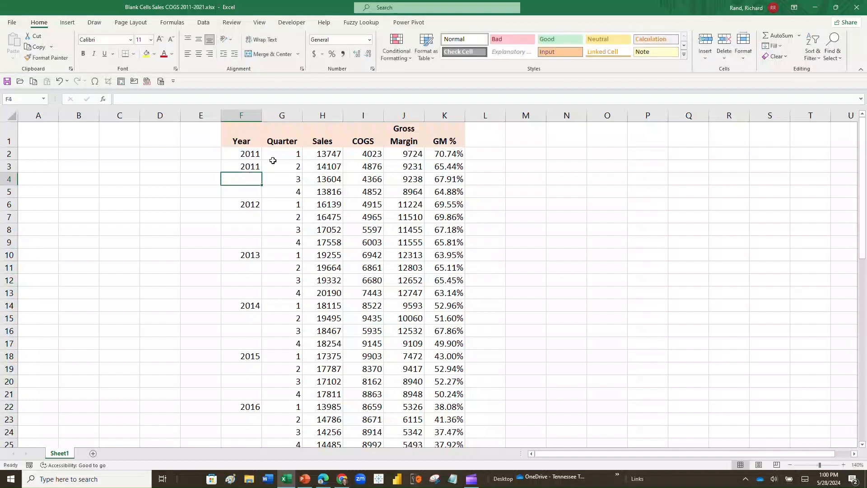
{"action": "key", "text": "Up"}
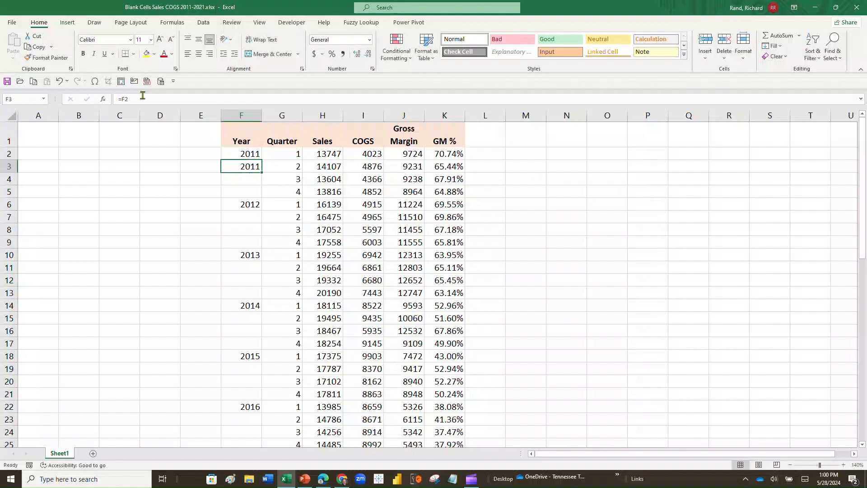
{"action": "left_click", "coordinate": [36, 50]}
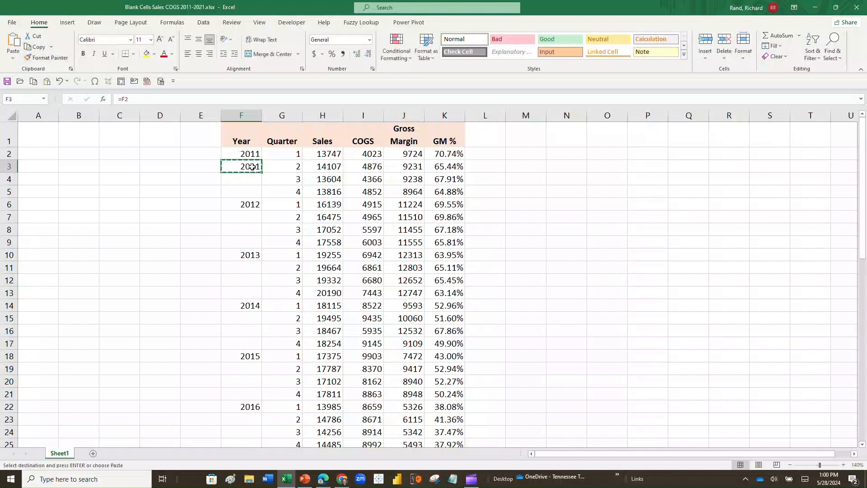
Step: Extend the selection from F3 down to F57, the last quarter row
{"action": "key", "text": "Down"}
{"action": "key", "text": "shift+Down"}
{"action": "key", "text": "shift+Down"}
{"action": "key", "text": "shift+Down"}
{"action": "key", "text": "shift+Down"}
{"action": "key", "text": "shift+Down"}
{"action": "key", "text": "shift+Down"}
{"action": "key", "text": "shift+Down"}
{"action": "key", "text": "shift+Down"}
{"action": "key", "text": "shift+Down"}
{"action": "key", "text": "shift+Down"}
{"action": "key", "text": "shift+Down"}
{"action": "key", "text": "shift+Down"}
{"action": "key", "text": "shift+Down"}
{"action": "key", "text": "shift+Down"}
{"action": "key", "text": "shift+Down"}
{"action": "key", "text": "shift+Down"}
{"action": "key", "text": "shift+Down"}
{"action": "key", "text": "shift+Down"}
{"action": "key", "text": "shift+Down"}
{"action": "key", "text": "shift+Down"}
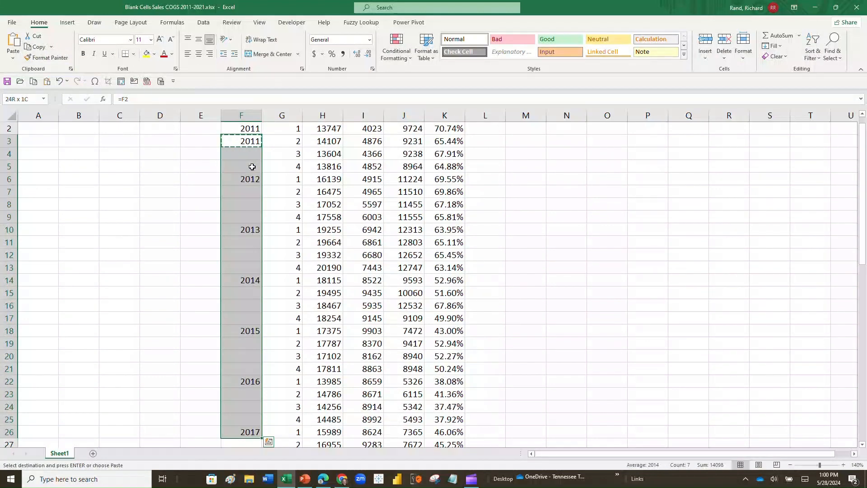
{"action": "key", "text": "shift+Down"}
{"action": "key", "text": "shift+Down"}
{"action": "key", "text": "shift+Down"}
{"action": "key", "text": "shift+Down"}
{"action": "key", "text": "shift+Down"}
{"action": "key", "text": "shift+Down"}
{"action": "key", "text": "shift+Down"}
{"action": "key", "text": "shift+Down"}
{"action": "key", "text": "shift+Down"}
{"action": "key", "text": "shift+Down"}
{"action": "key", "text": "shift+Down"}
{"action": "key", "text": "shift+Down"}
{"action": "key", "text": "shift+Down"}
{"action": "key", "text": "shift+Down"}
{"action": "key", "text": "shift+Down"}
{"action": "key", "text": "shift+Down"}
{"action": "key", "text": "shift+Down"}
{"action": "key", "text": "shift+Down"}
{"action": "key", "text": "shift+Down"}
{"action": "key", "text": "shift+Down"}
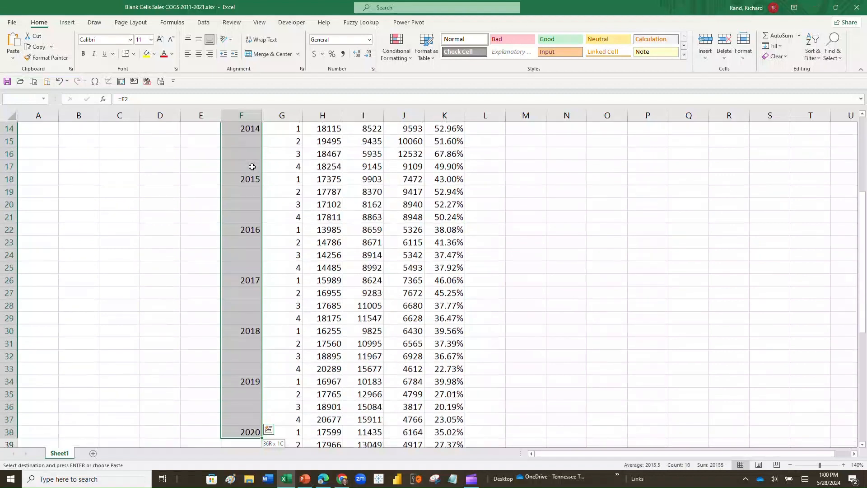
{"action": "key", "text": "shift+Down"}
{"action": "key", "text": "shift+Down"}
{"action": "key", "text": "shift+Down"}
{"action": "key", "text": "shift+Down"}
{"action": "key", "text": "shift+Down"}
{"action": "key", "text": "shift+Down"}
{"action": "key", "text": "shift+Down"}
{"action": "key", "text": "shift+Down"}
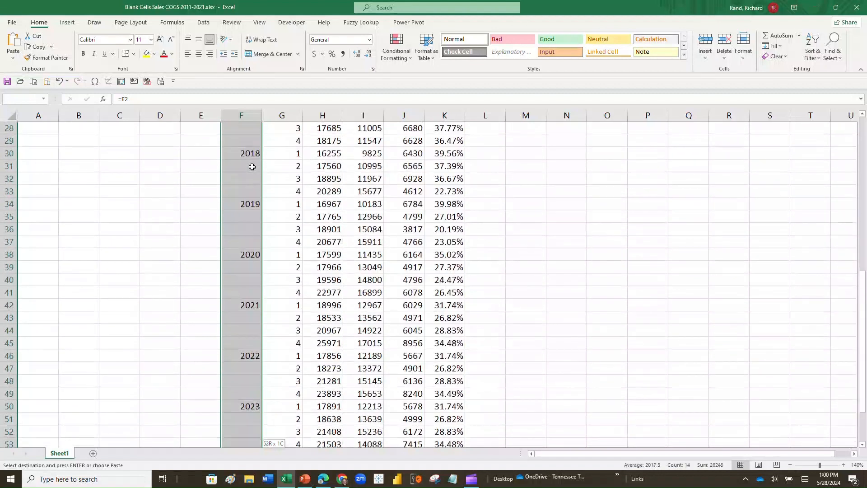
{"action": "scroll", "coordinate": [283, 165], "scroll_direction": "down", "scroll_amount": 3}
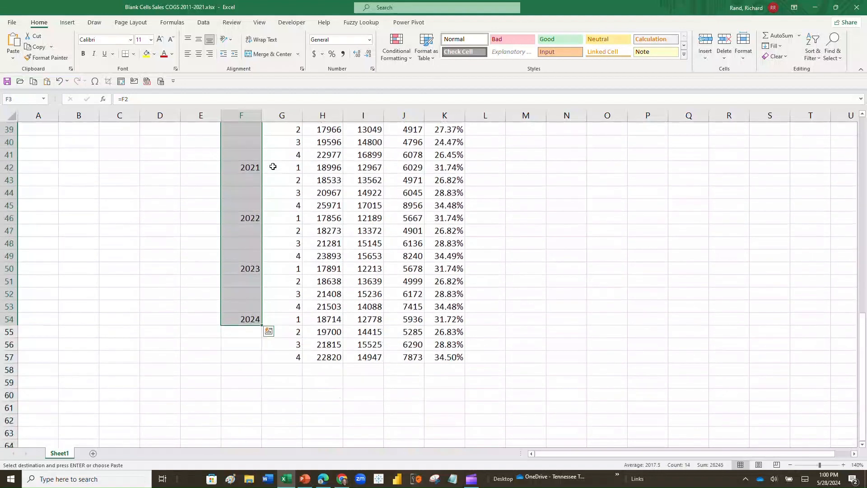
{"action": "key", "text": "ctrl+q"}
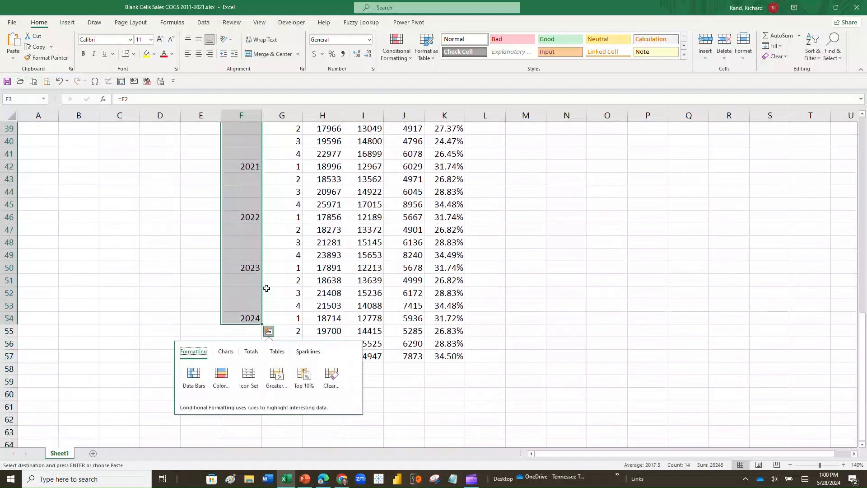
{"action": "left_click", "coordinate": [243, 332], "text": "ctrl"}
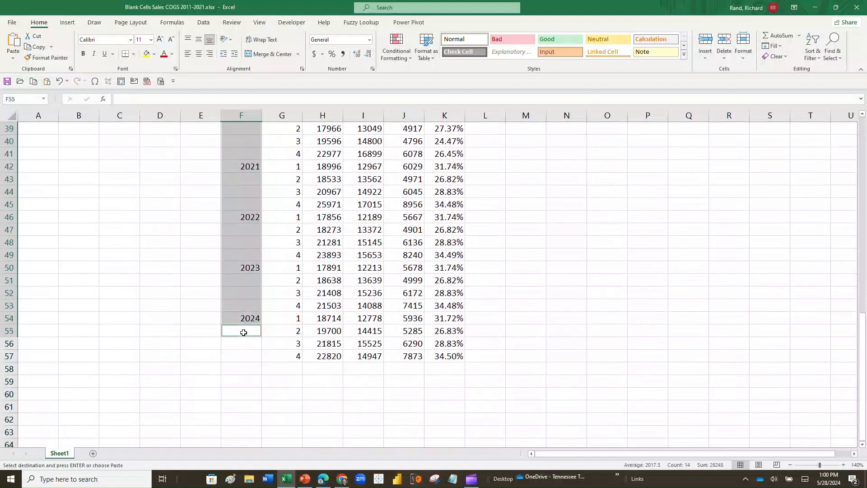
{"action": "left_click", "coordinate": [244, 343], "text": "ctrl"}
{"action": "left_click", "coordinate": [246, 356], "text": "ctrl"}
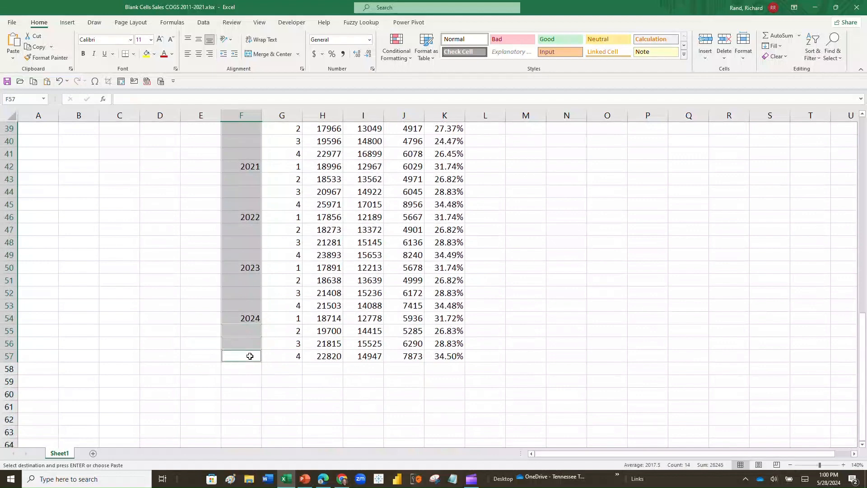
{"action": "scroll", "coordinate": [250, 356], "scroll_direction": "up", "scroll_amount": 13}
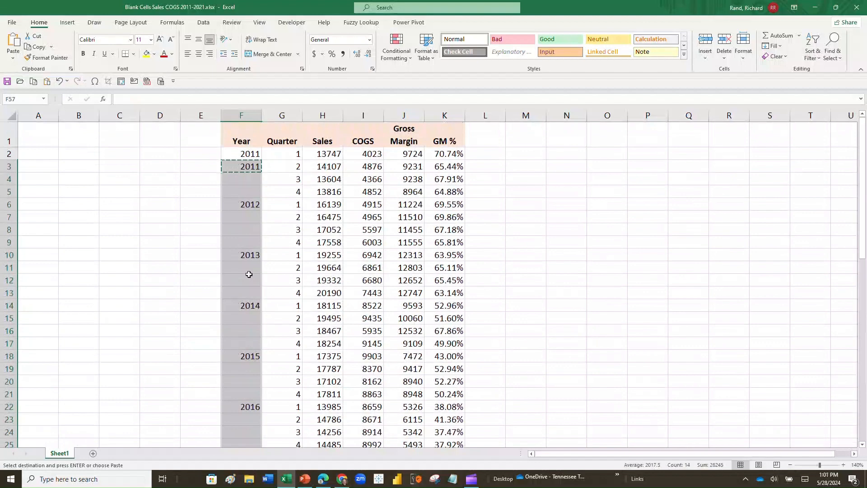
{"action": "key", "text": "F5"}
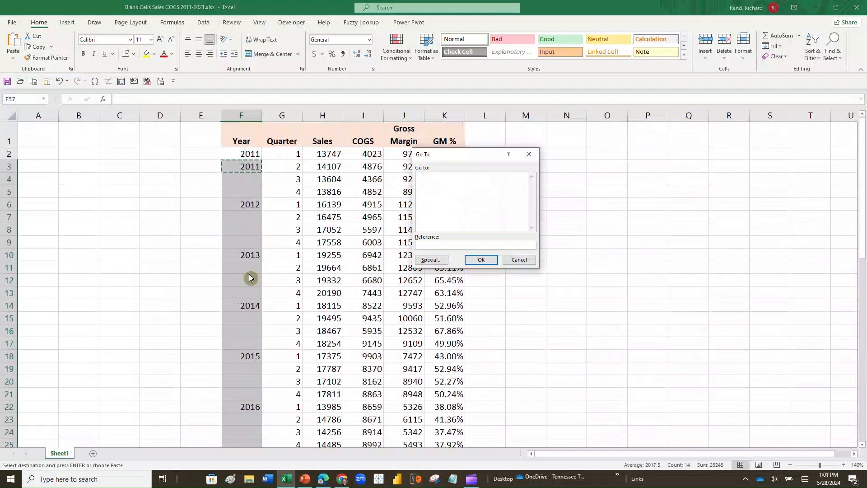
Step: Use Go To Special with Blanks to select only the empty Year cells in F3:F57
{"action": "key", "text": "super+plus"}
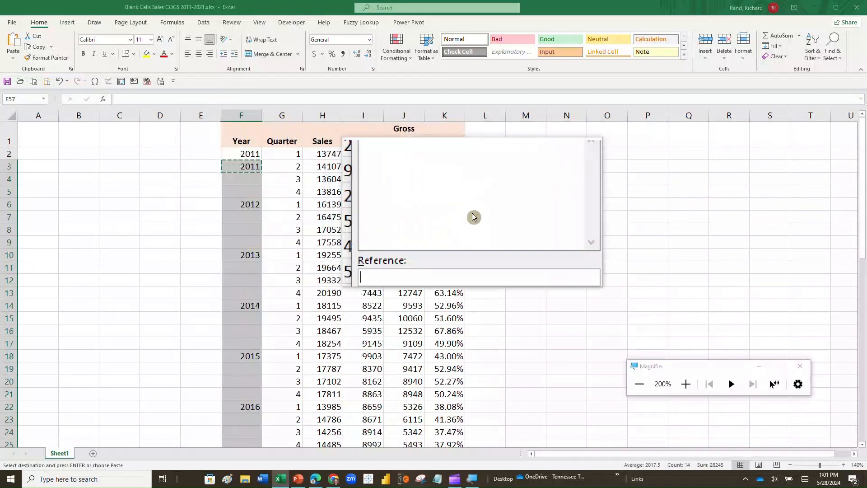
{"action": "left_click", "coordinate": [432, 264]}
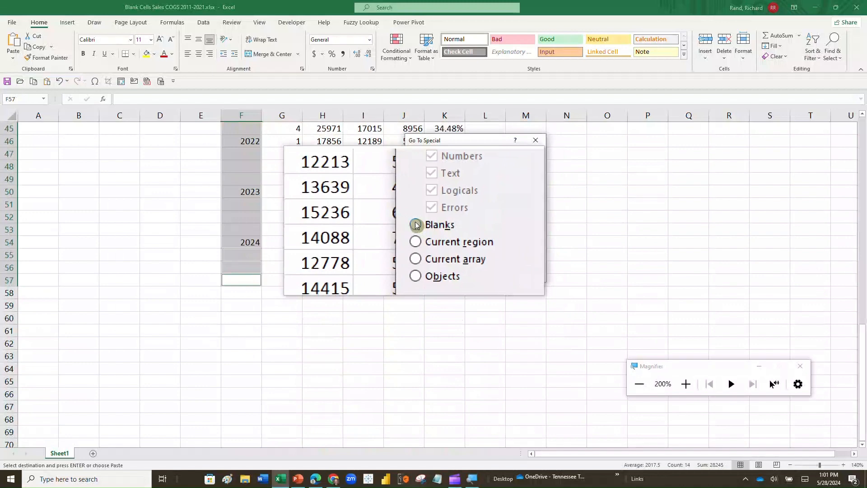
{"action": "left_click", "coordinate": [415, 224]}
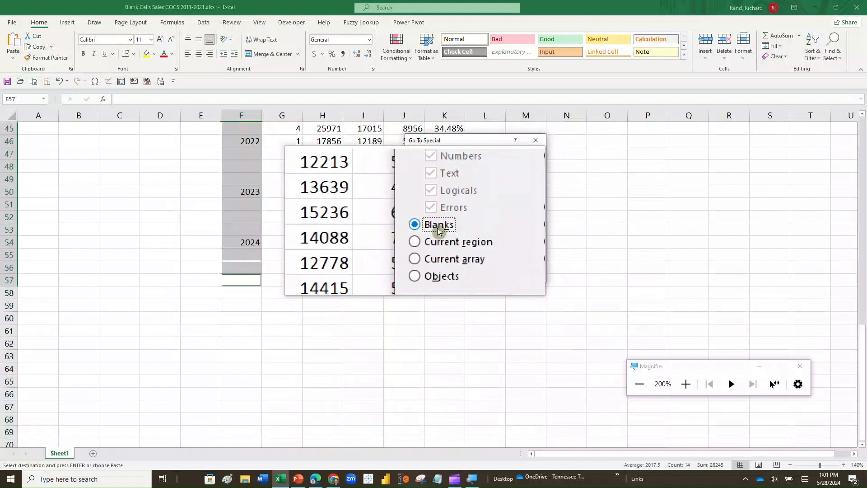
{"action": "left_click", "coordinate": [497, 277]}
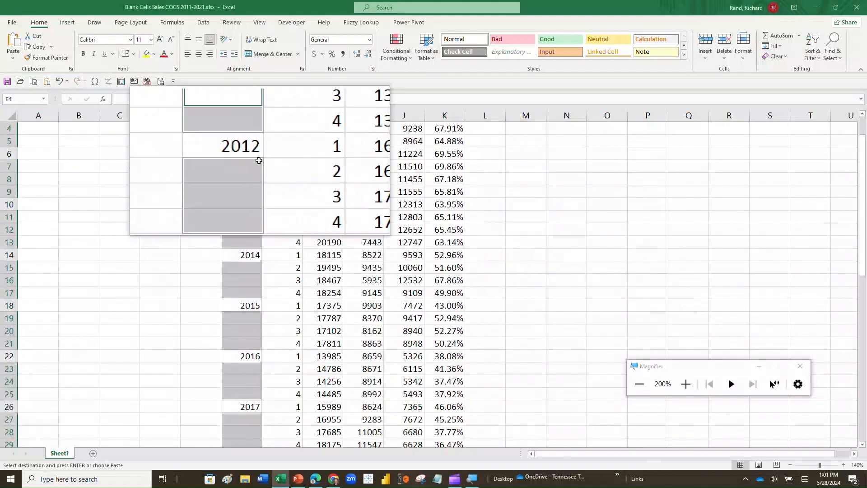
Step: Paste the copied =F2 formula into all selected blank Year cells
{"action": "scroll", "coordinate": [253, 161], "scroll_direction": "up", "scroll_amount": 1}
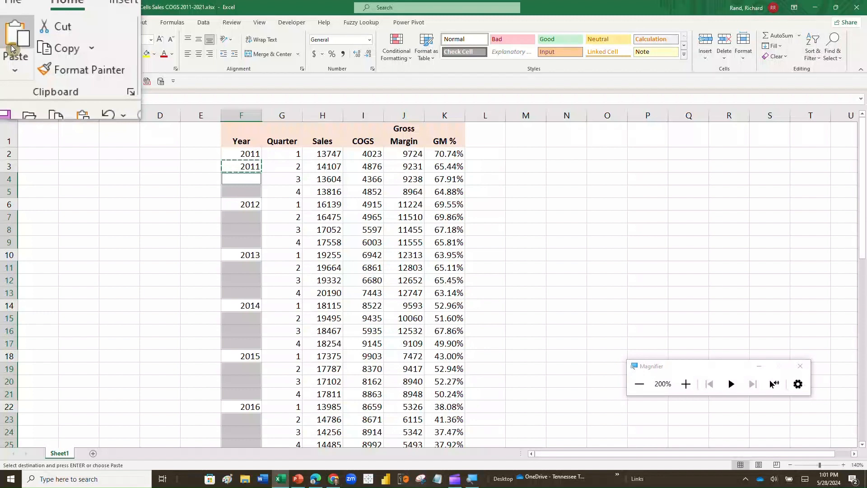
{"action": "left_click", "coordinate": [13, 47]}
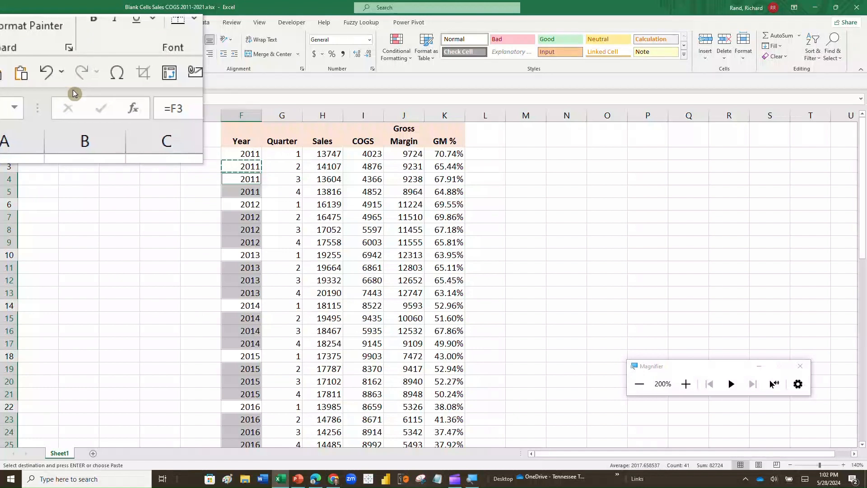
{"action": "key", "text": "Down"}
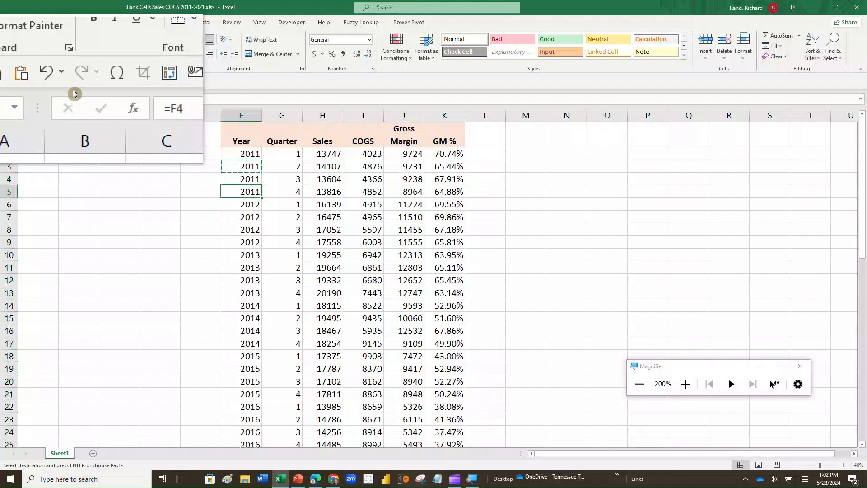
{"action": "key", "text": "Down"}
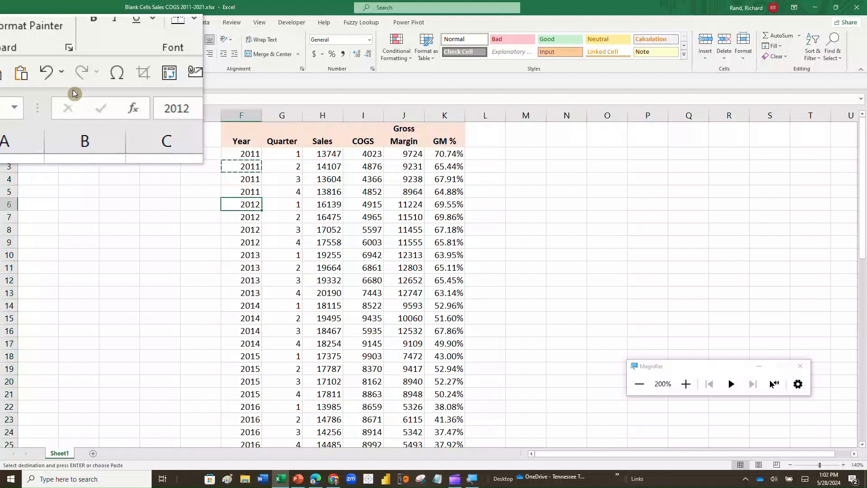
{"action": "key", "text": "Down"}
{"action": "key", "text": "Down"}
{"action": "key", "text": "Down"}
{"action": "key", "text": "Down"}
{"action": "key", "text": "Down"}
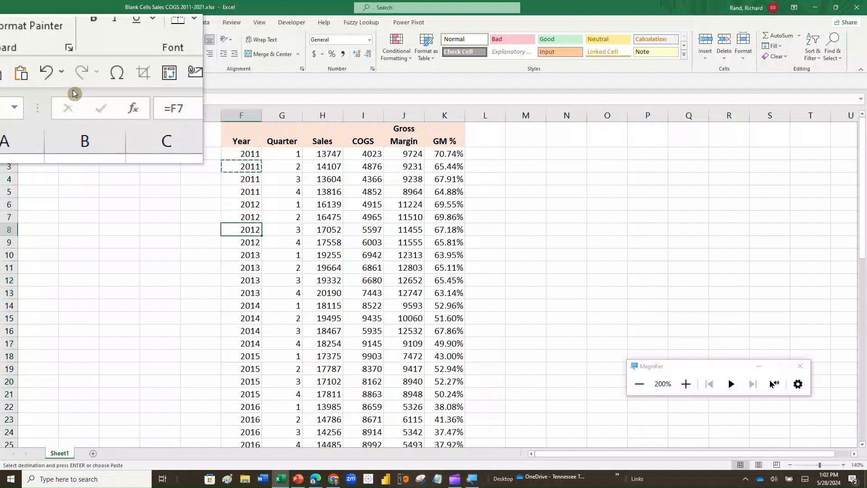
{"action": "key", "text": "Down"}
{"action": "key", "text": "Down"}
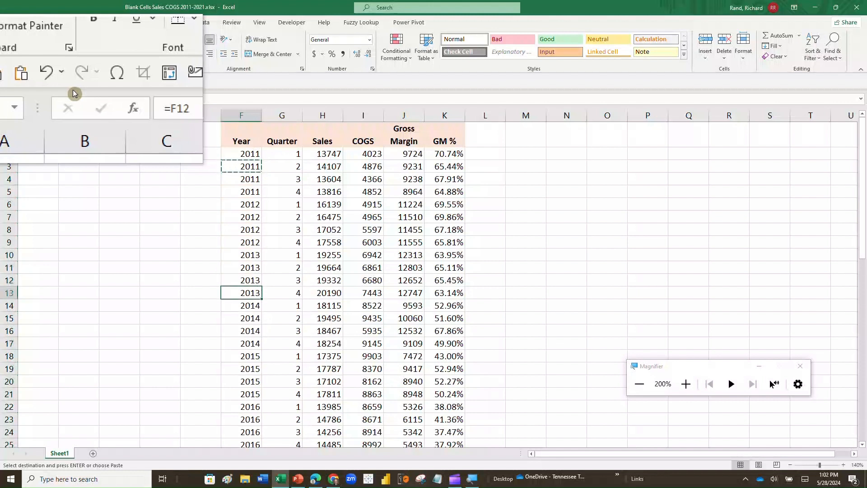
Step: Copy F2:F57 and drop it back onto itself as values only, replacing the formulas
{"action": "left_click", "coordinate": [247, 153]}
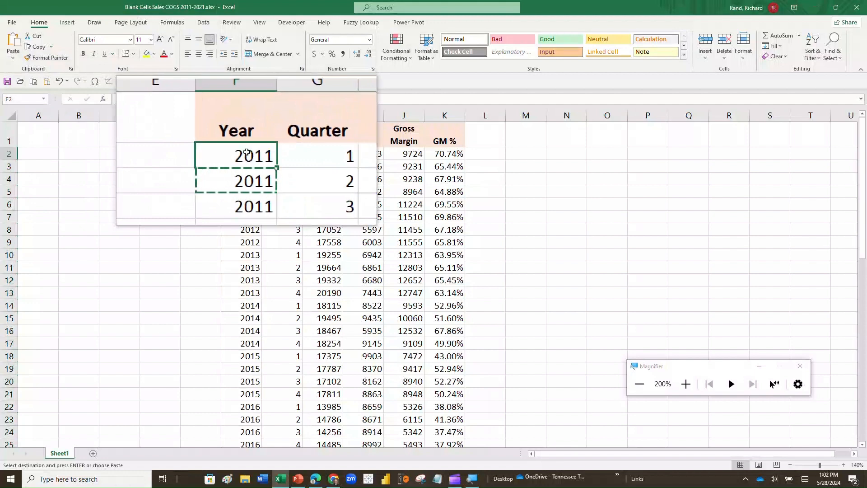
{"action": "key", "text": "ctrl+shift+Down"}
{"action": "key", "text": "ctrl+v"}
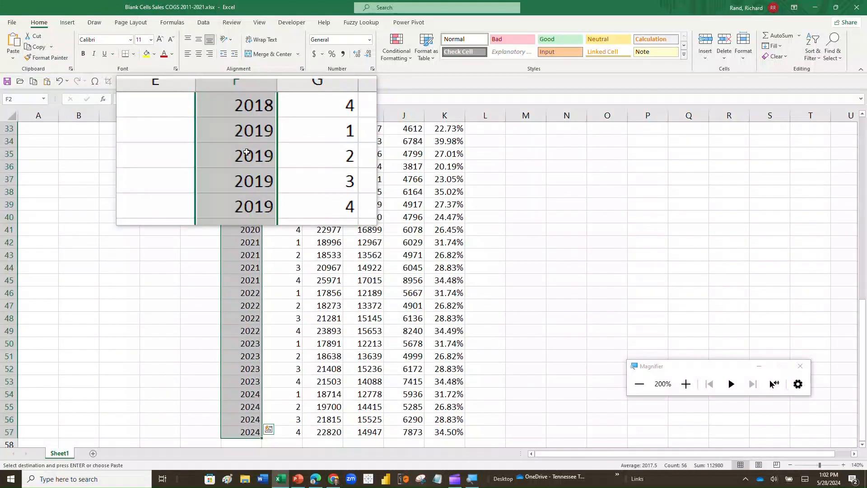
{"action": "scroll", "coordinate": [246, 152], "scroll_direction": "up", "scroll_amount": 10}
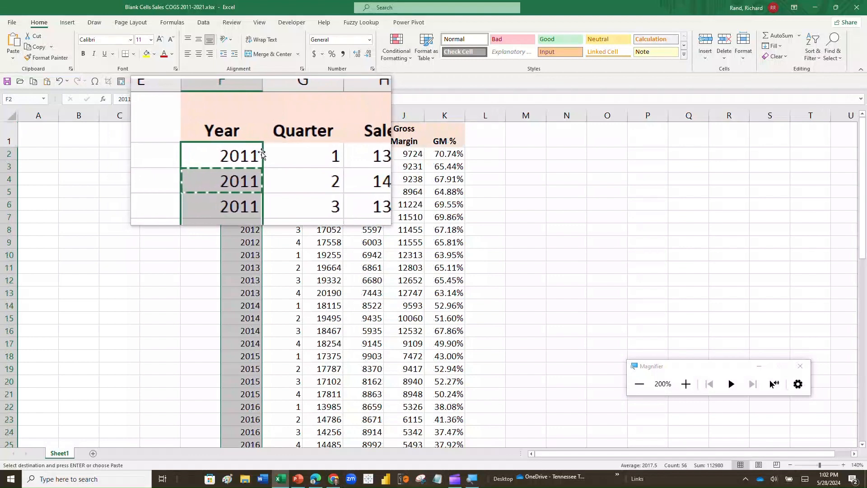
{"action": "mouse_move", "coordinate": [261, 153]}
{"action": "left_mouse_down"}
{"action": "mouse_move", "coordinate": [272, 154]}
{"action": "mouse_move", "coordinate": [259, 155]}
{"action": "left_mouse_up"}
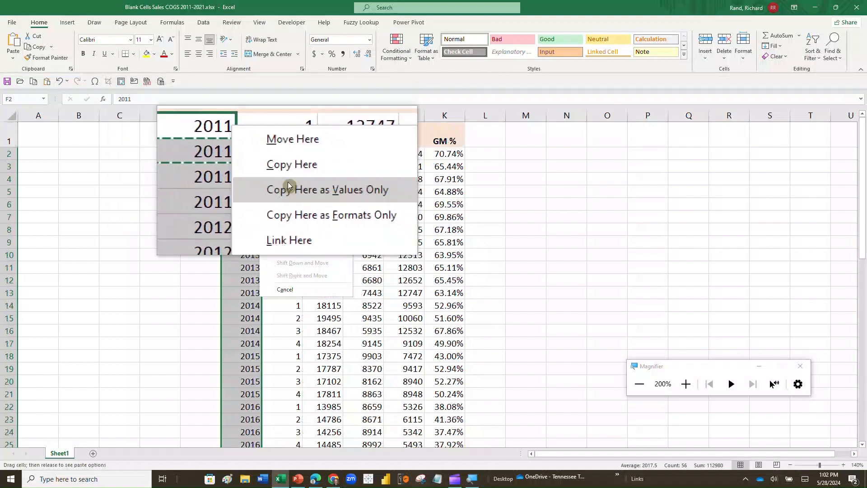
{"action": "left_click", "coordinate": [287, 185]}
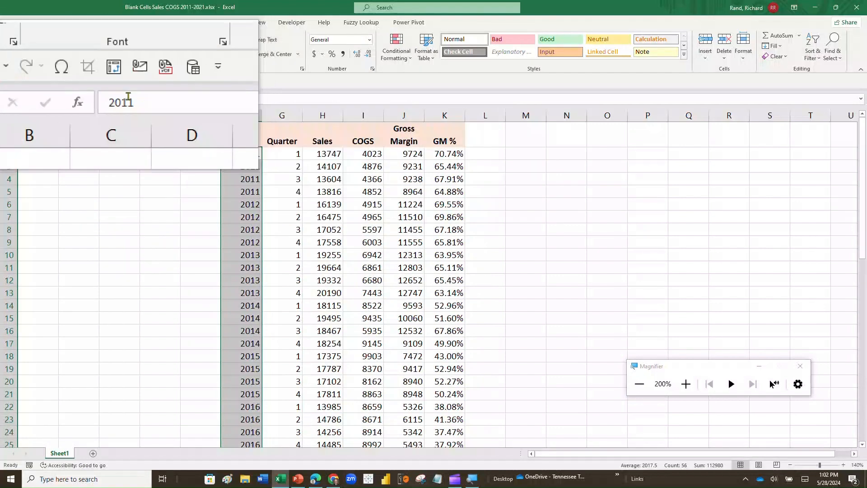
{"action": "left_click", "coordinate": [231, 152]}
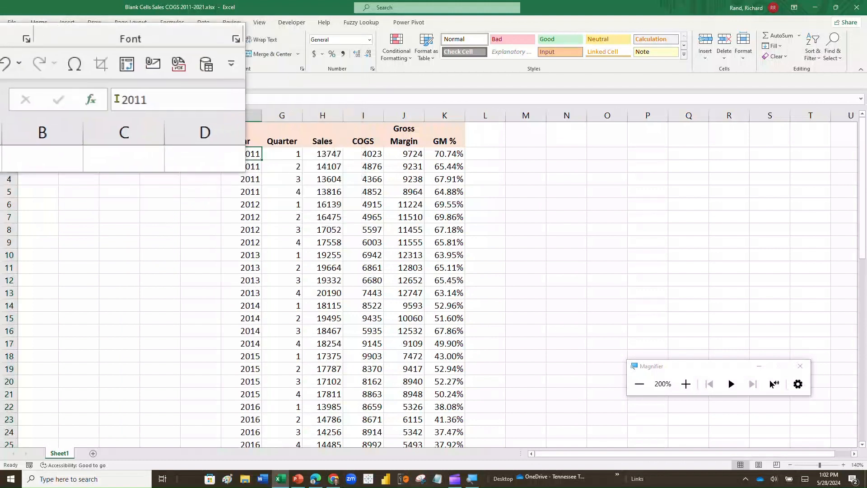
{"action": "key", "text": "Down"}
{"action": "key", "text": "Down"}
{"action": "key", "text": "Down"}
{"action": "key", "text": "Down"}
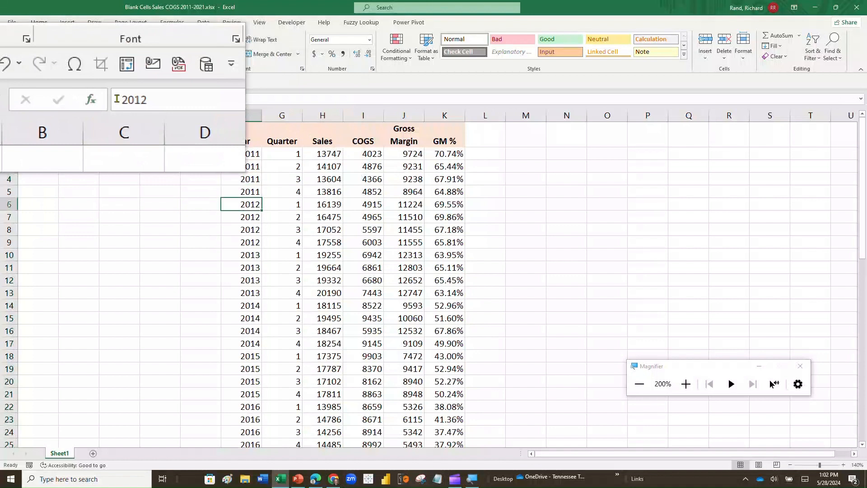
{"action": "key", "text": "Down"}
{"action": "key", "text": "Down"}
{"action": "key", "text": "Down"}
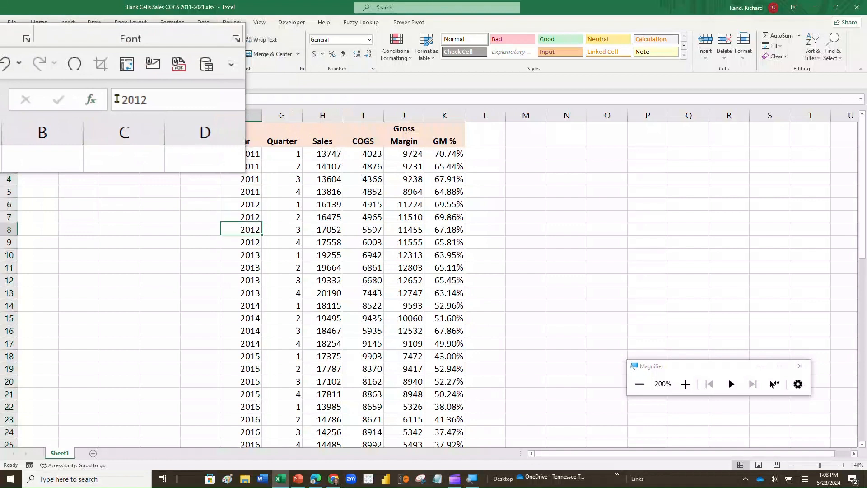
{"action": "key", "text": "Down"}
{"action": "key", "text": "Down"}
{"action": "key", "text": "Down"}
{"action": "key", "text": "Down"}
{"action": "key", "text": "Down"}
{"action": "key", "text": "Down"}
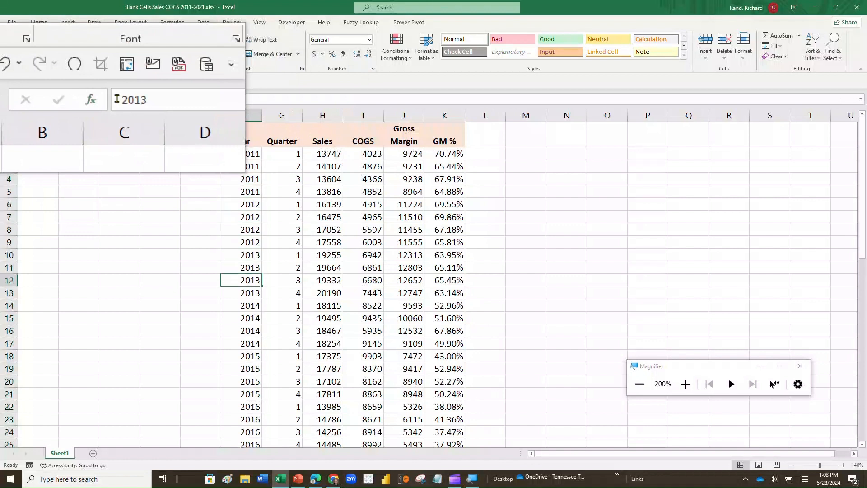